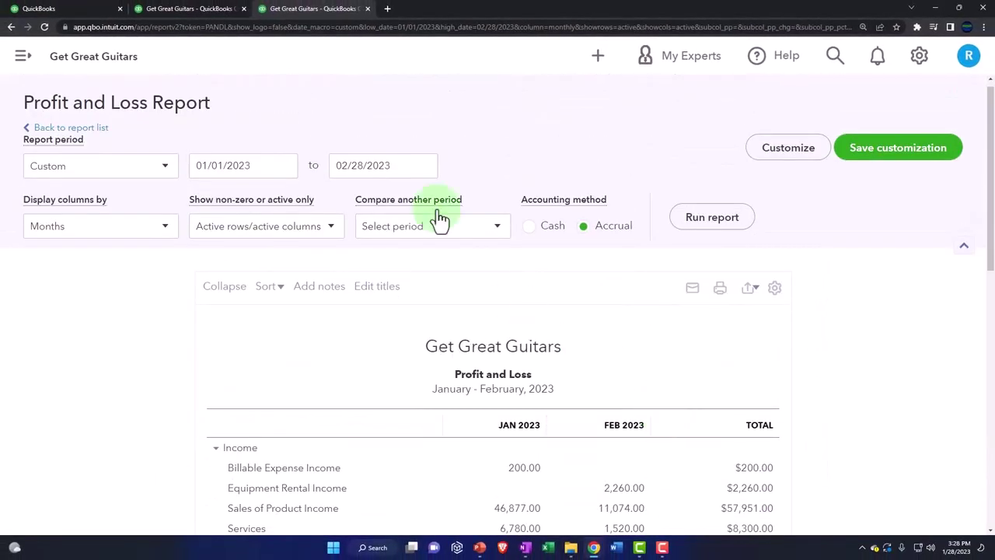
- Switch to the Balance Sheet report and look over its contents and export options
click(204, 10)
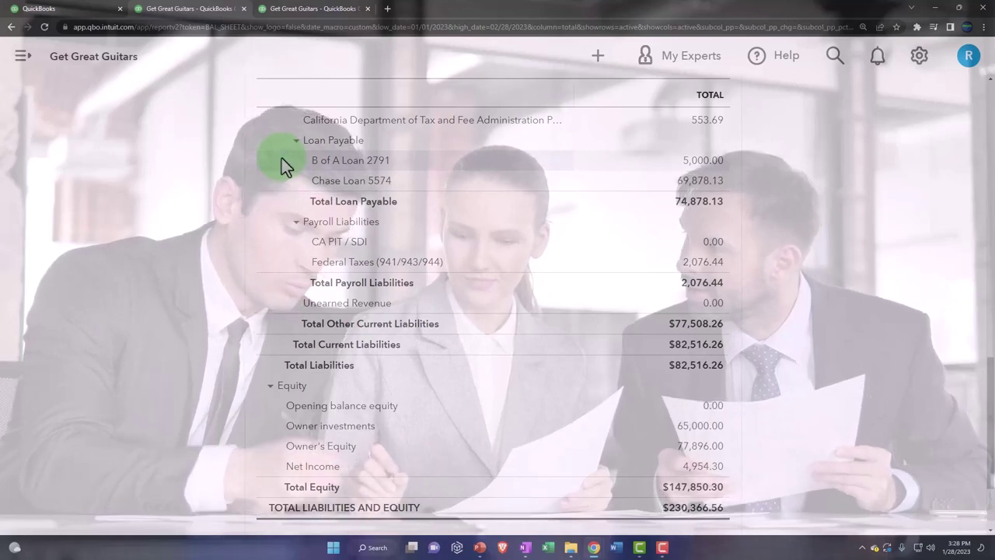
scroll(272, 206, up, 6)
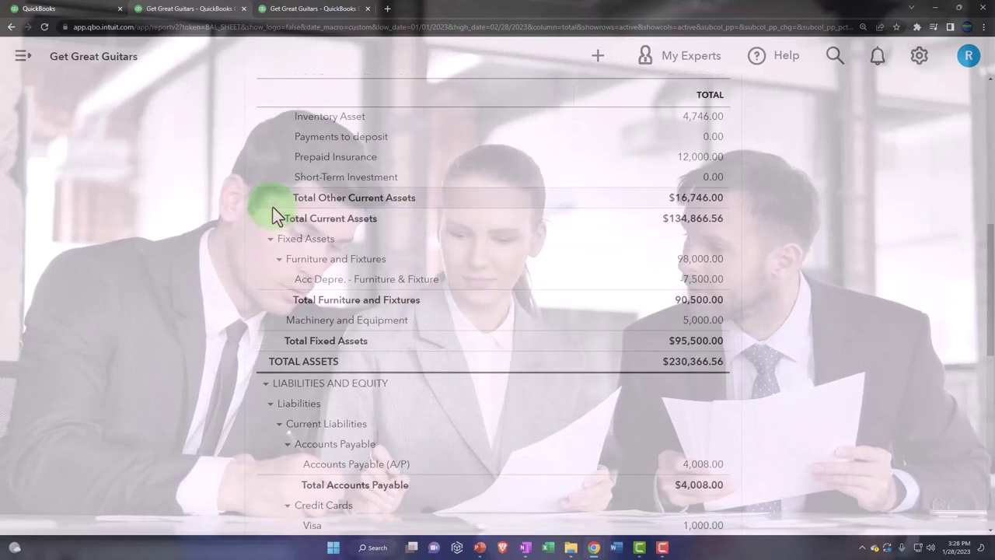
scroll(272, 206, up, 4)
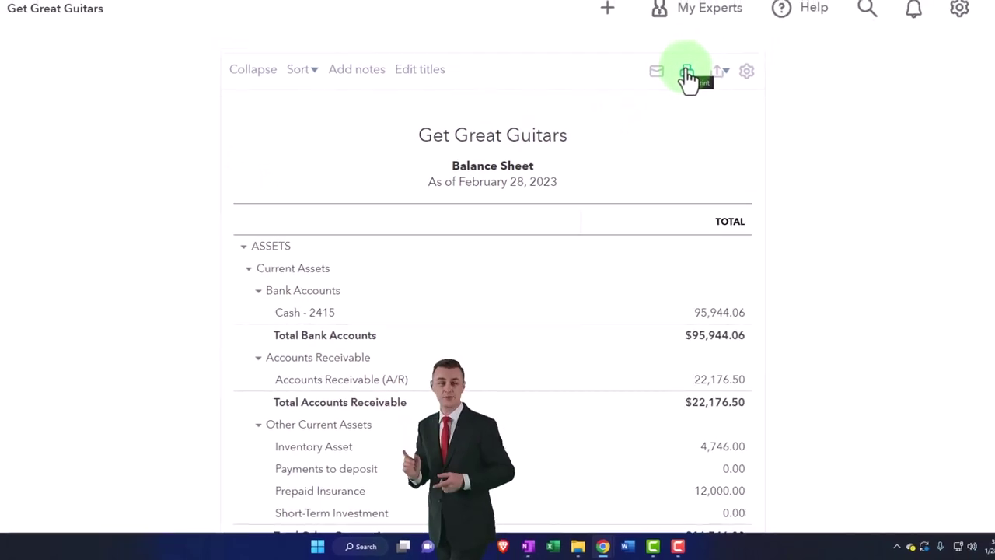
click(722, 74)
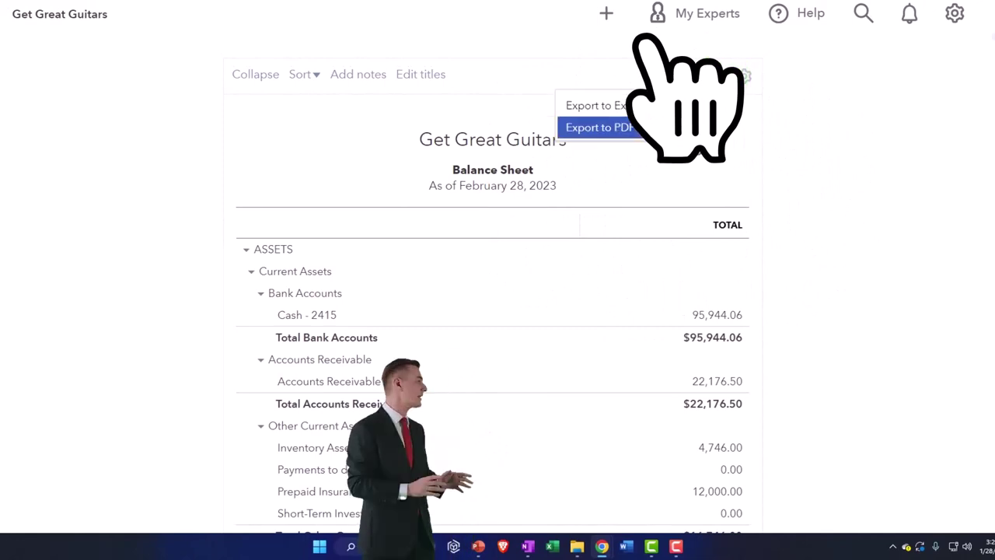
click(691, 132)
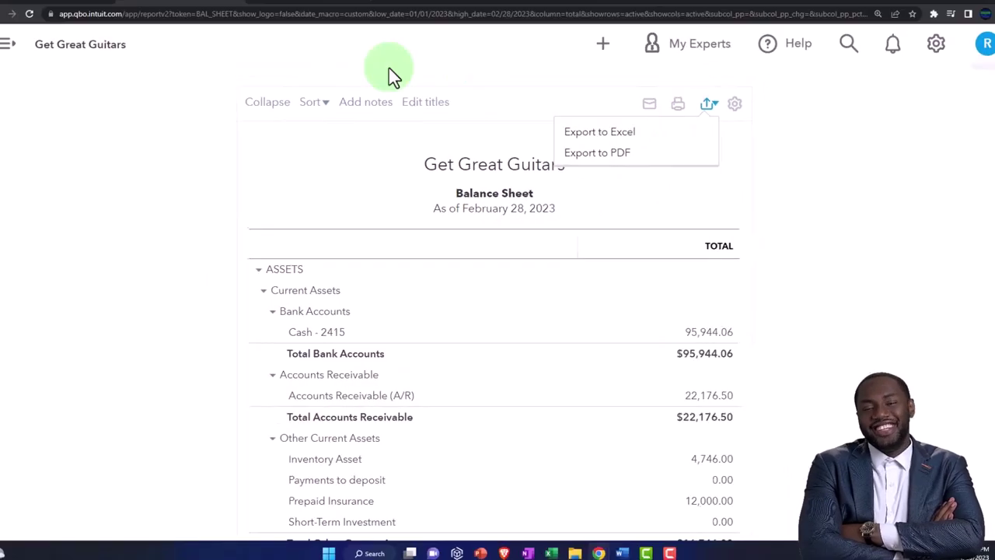
- From the QuickBooks dashboard, go to Reports and review the list of management reports
click(77, 10)
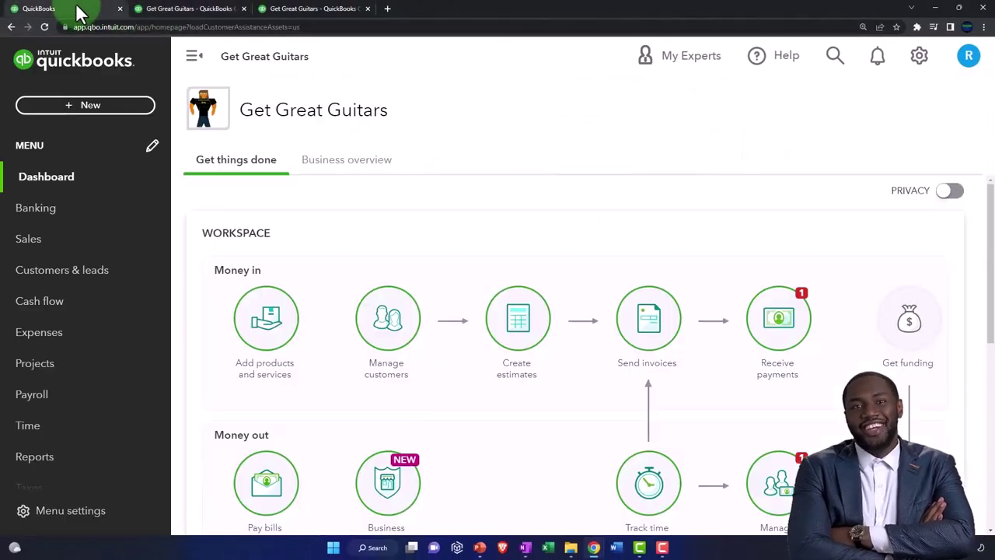
scroll(77, 355, down, 2)
click(77, 357)
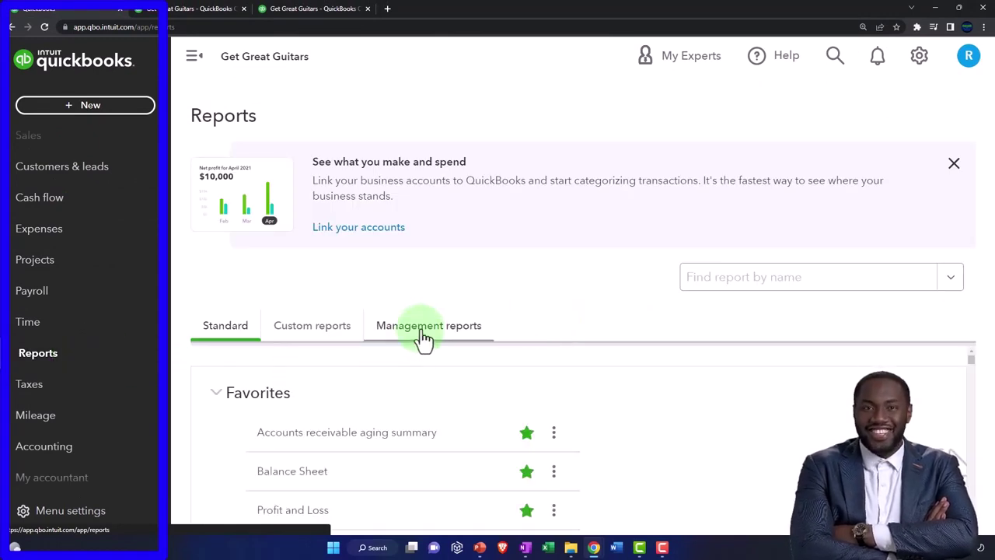
click(423, 333)
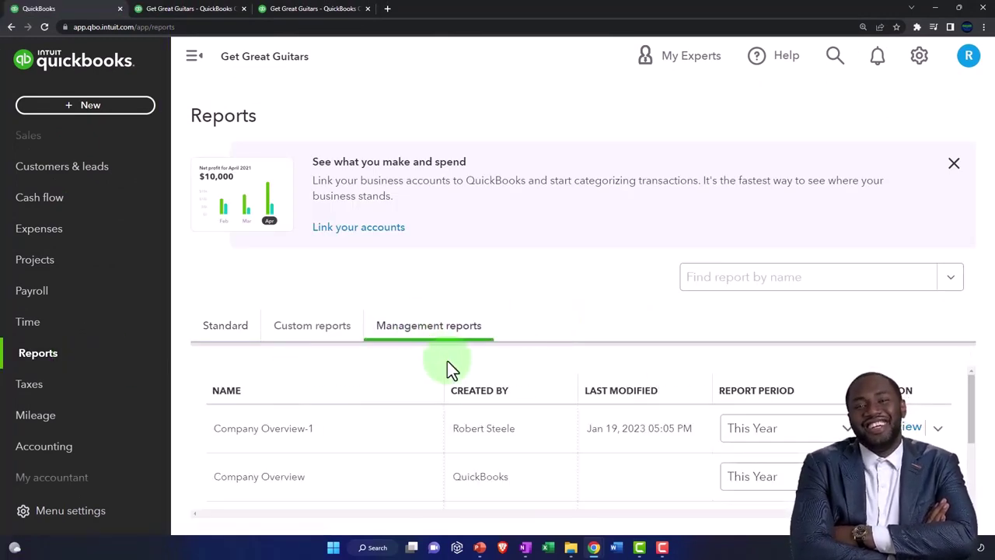
scroll(538, 450, down, 1)
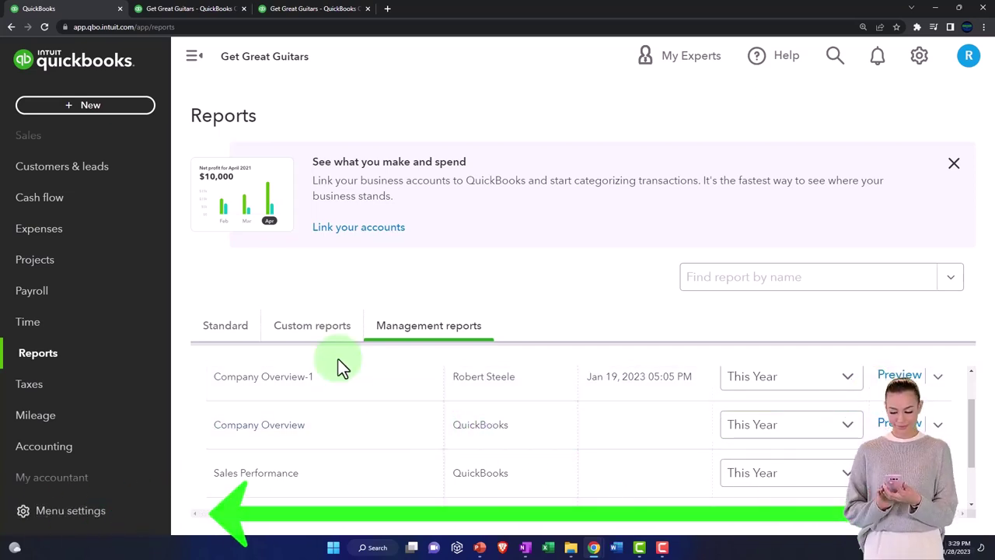
- Review the custom reports saved under the Months End Reports group, with the navigation menu collapsed
click(319, 331)
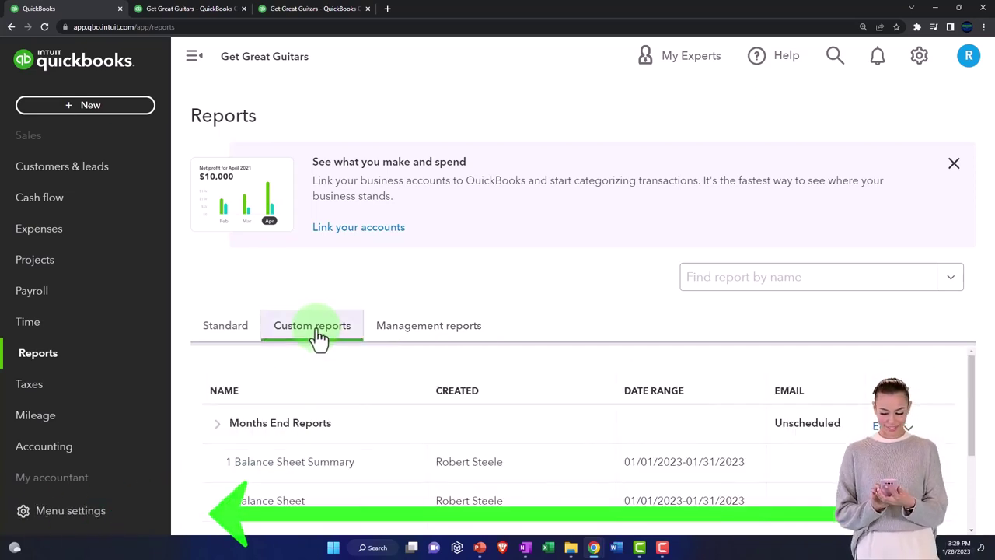
click(193, 56)
scroll(210, 381, down, 2)
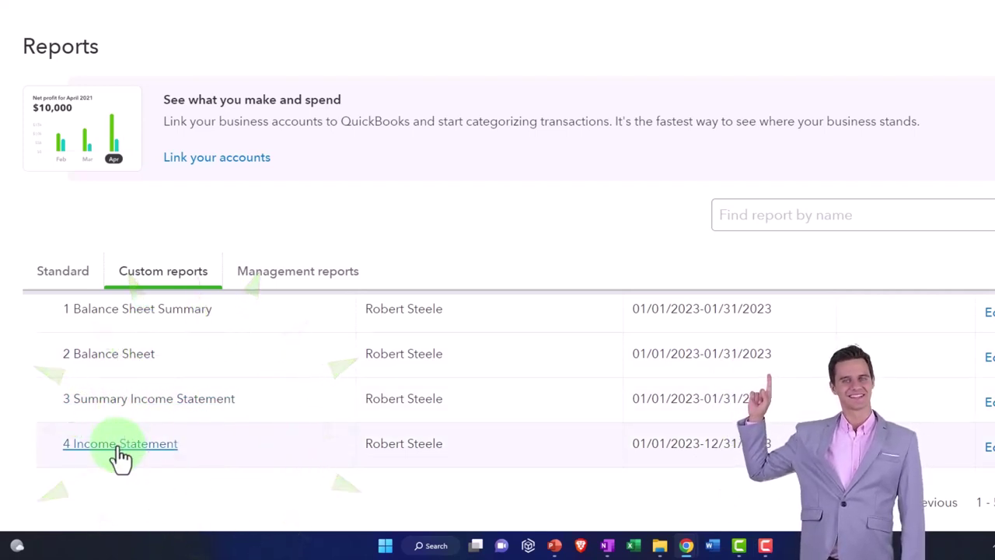
scroll(118, 459, up, 1)
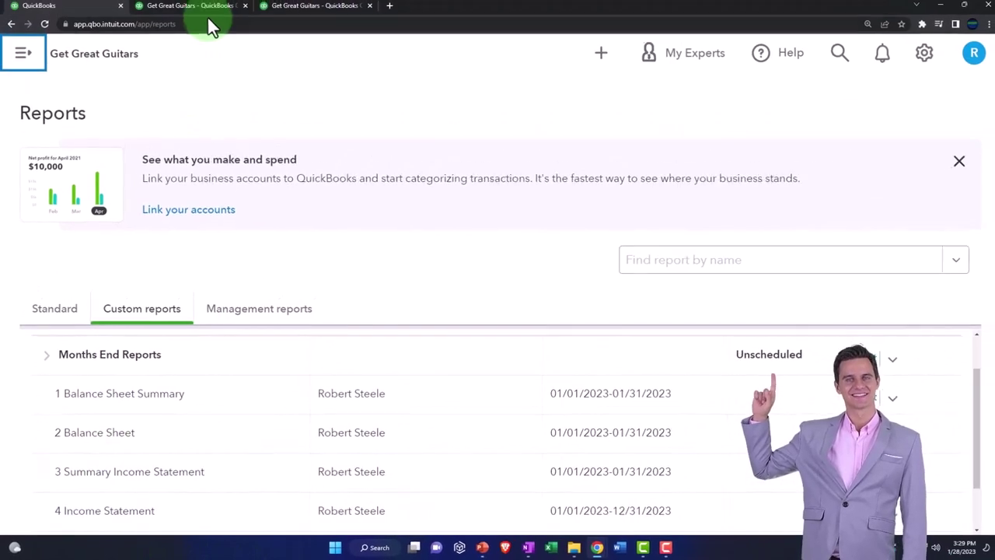
- Duplicate the Profit and Loss report's browser tab and review the custom reports list in the copy
click(318, 14)
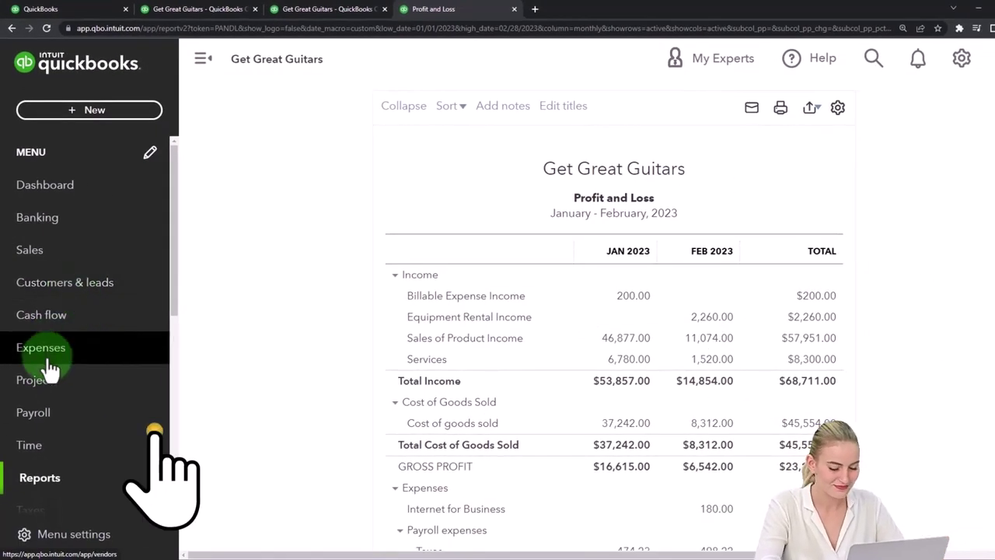
click(41, 478)
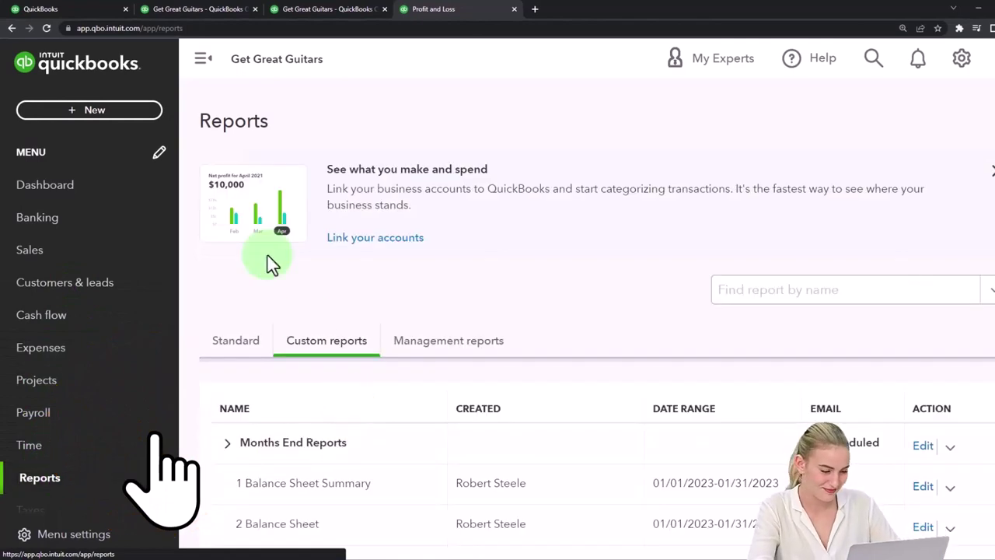
click(204, 60)
scroll(216, 426, down, 1)
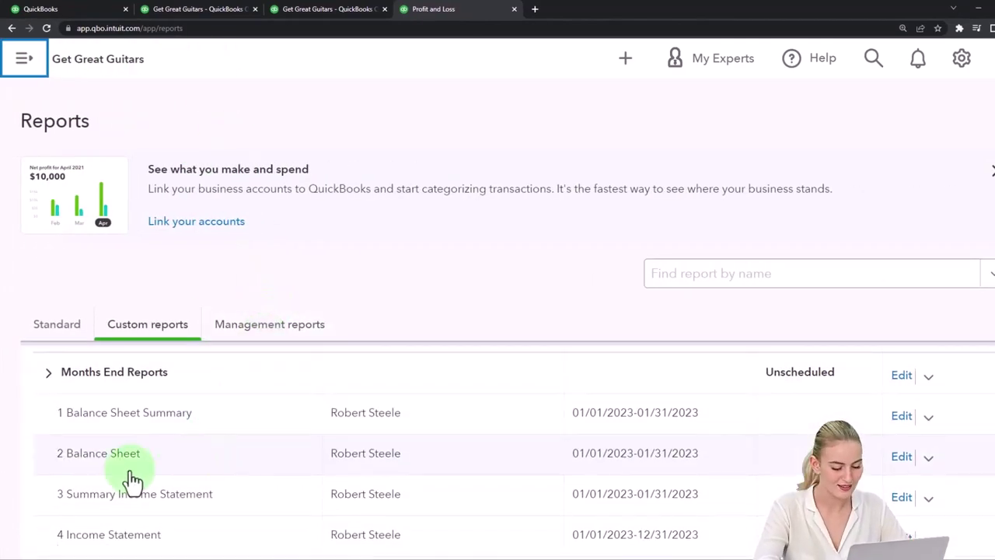
scroll(112, 466, down, 1)
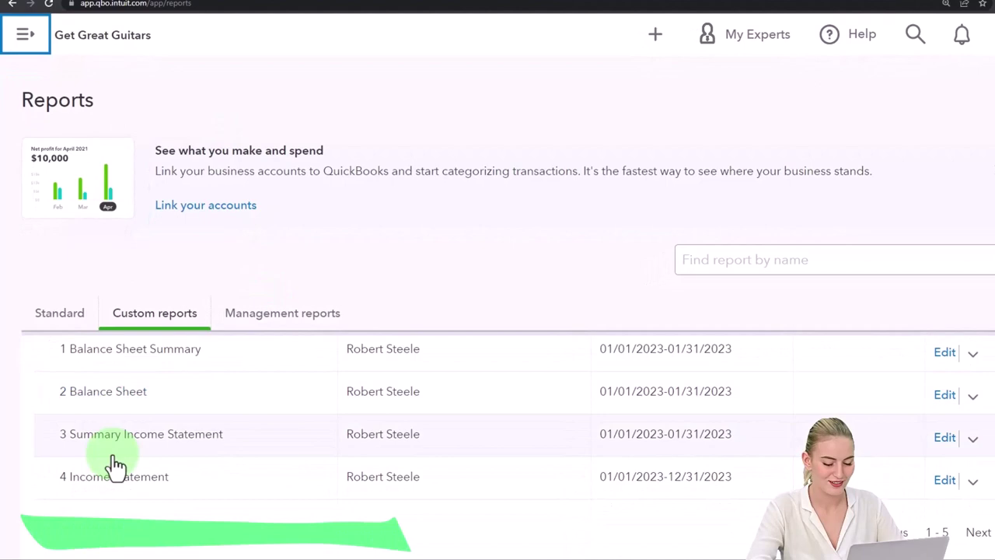
scroll(115, 466, up, 1)
scroll(115, 466, up, 2)
- Open the Balance Sheet Summary report from the Business overview group of the standard reports
click(60, 315)
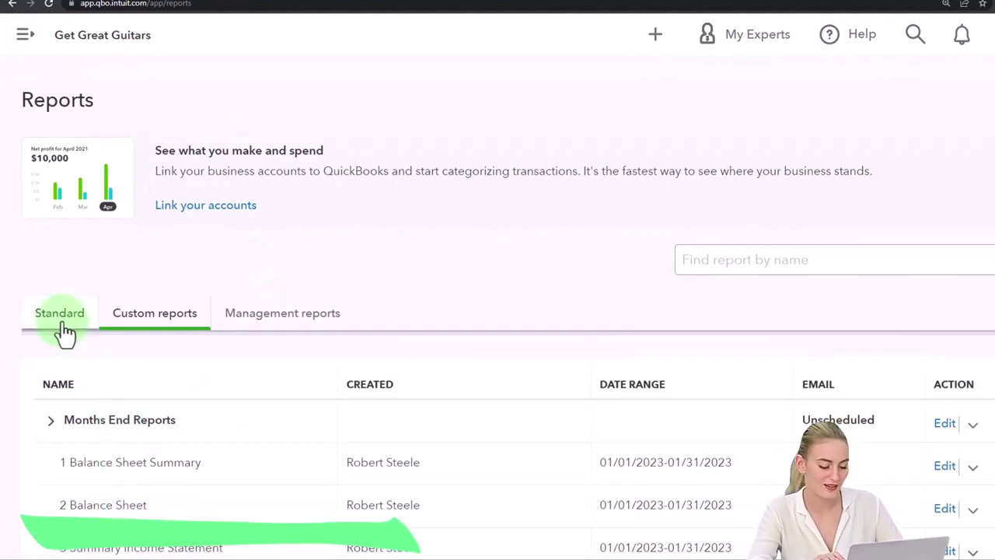
scroll(144, 457, down, 3)
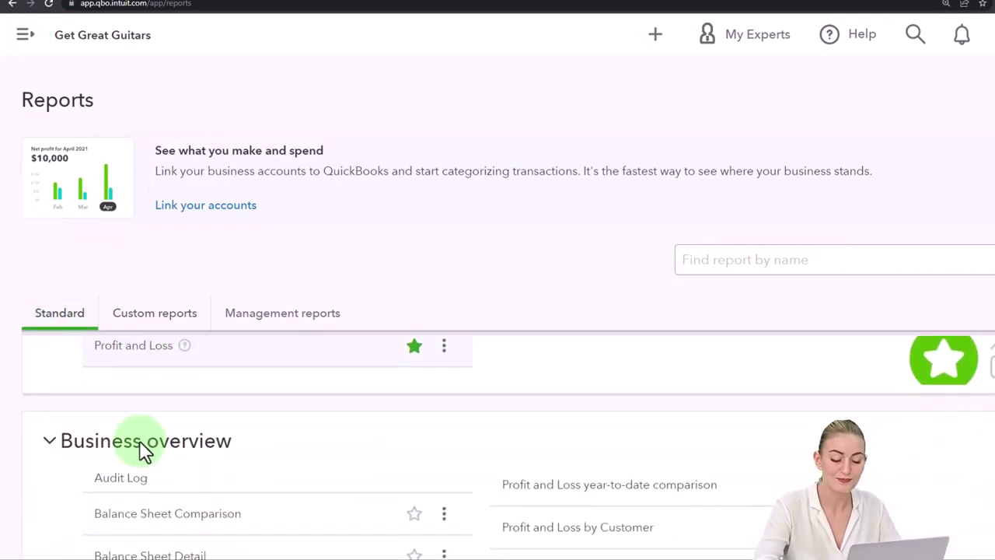
key(ctrl+plus)
key(ctrl+minus)
scroll(140, 454, down, 3)
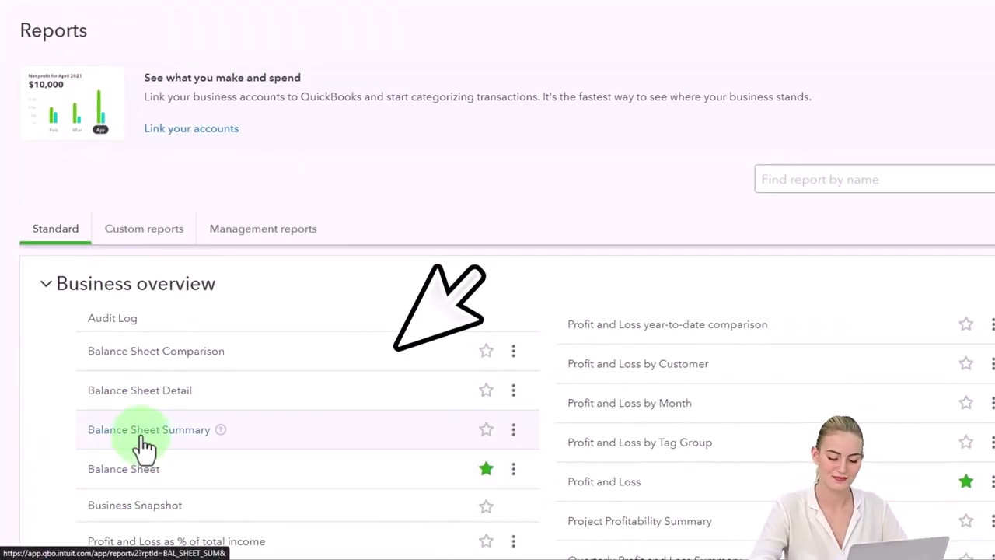
click(144, 444)
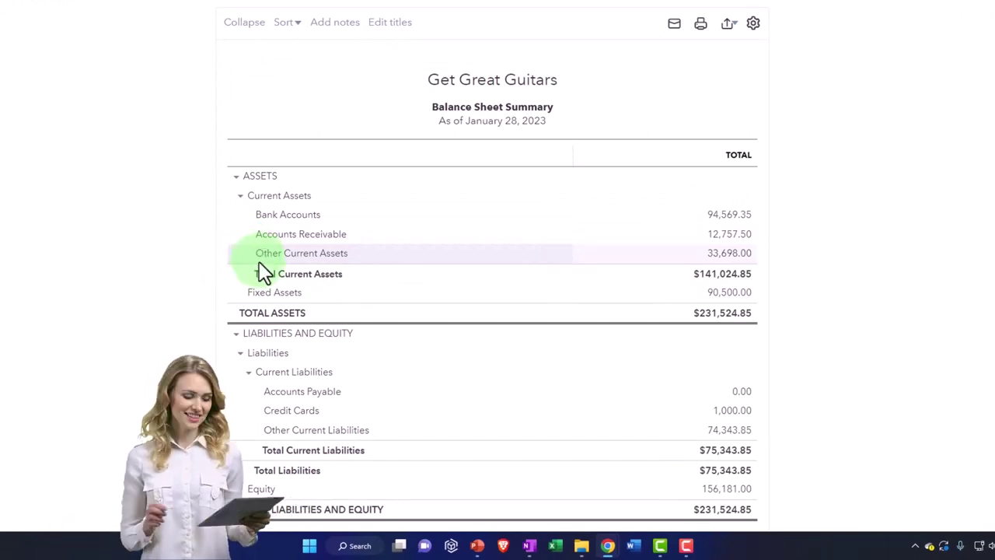
- Customize the Balance Sheet Summary to omit cents and show negative numbers in parentheses and in red
scroll(262, 266, up, 3)
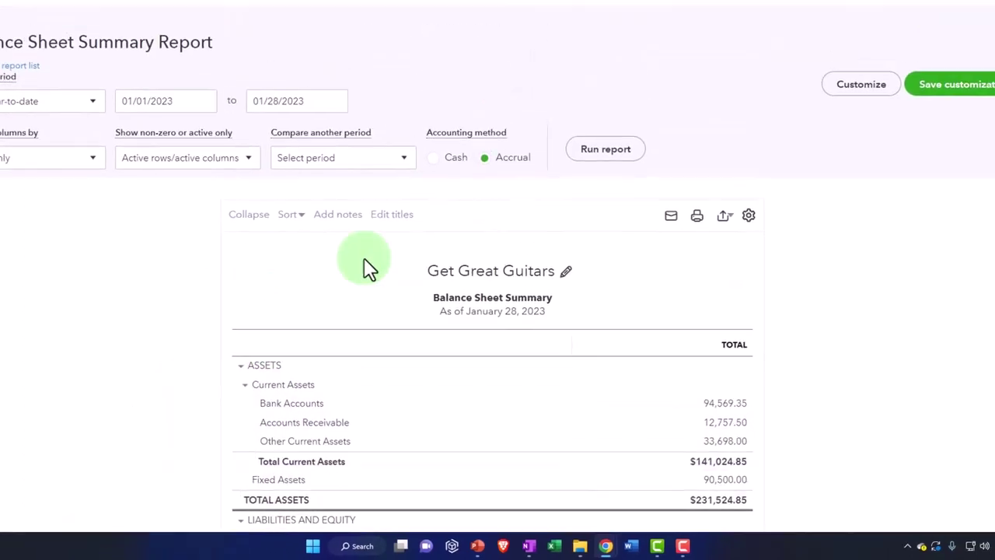
click(861, 83)
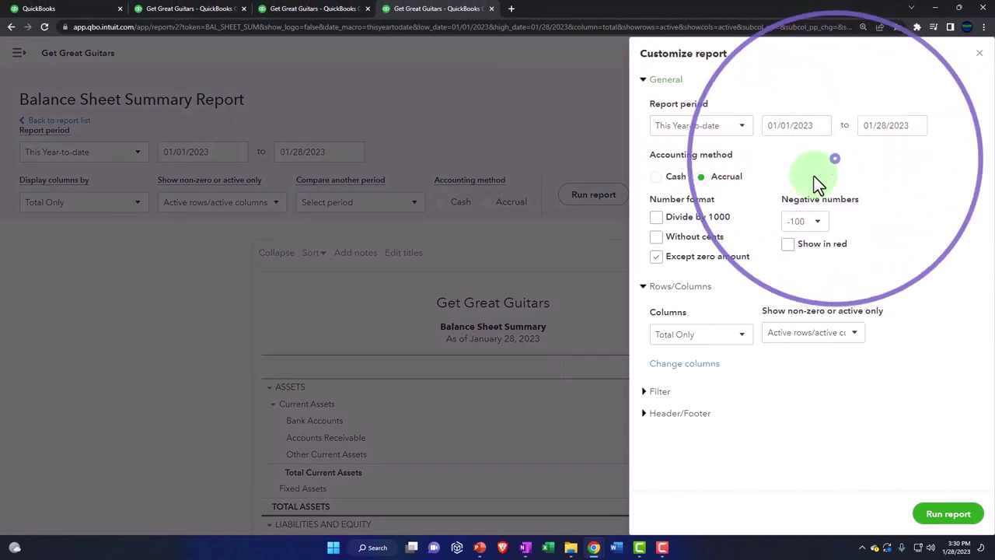
click(657, 238)
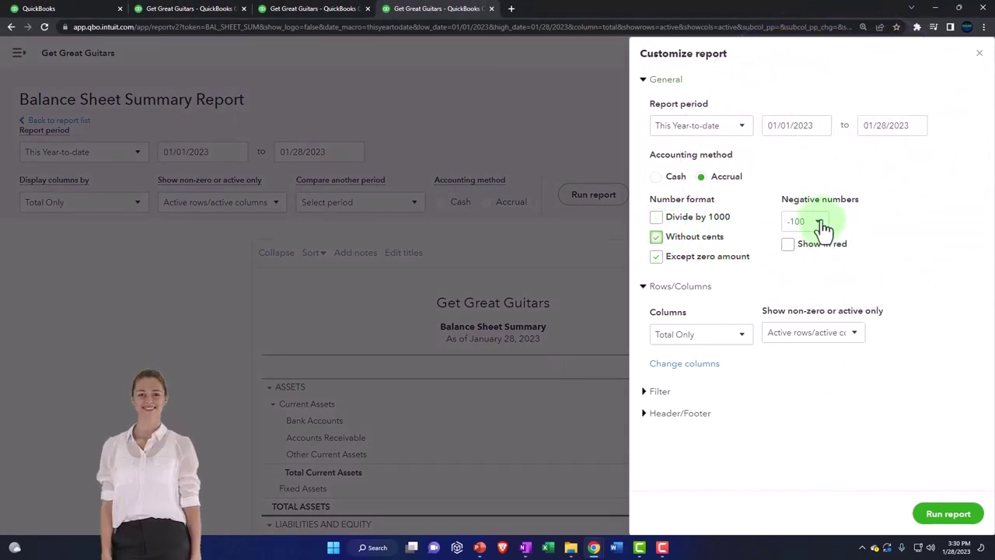
click(787, 243)
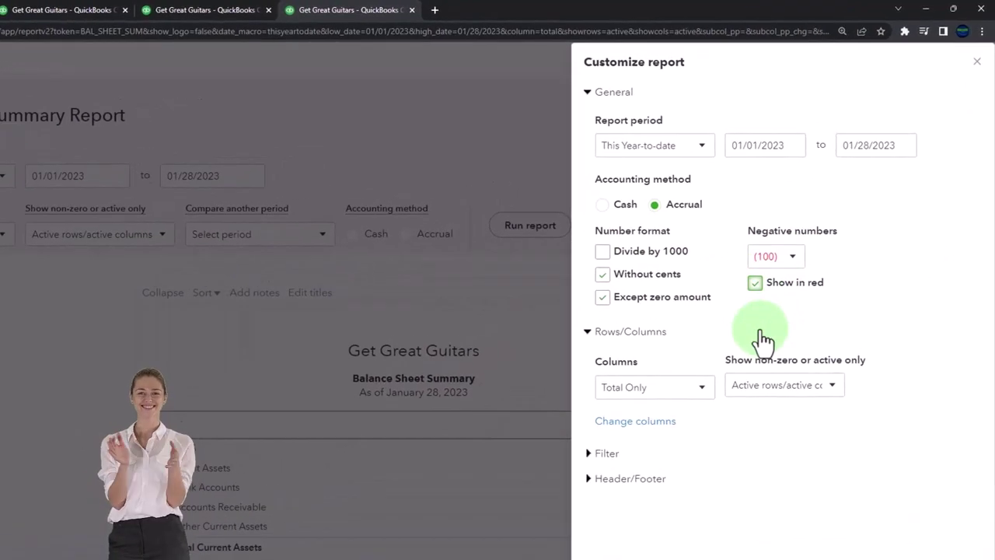
- Remove the date prepared, time prepared and report basis from the footer, and run the Balance Sheet Summary report
click(599, 482)
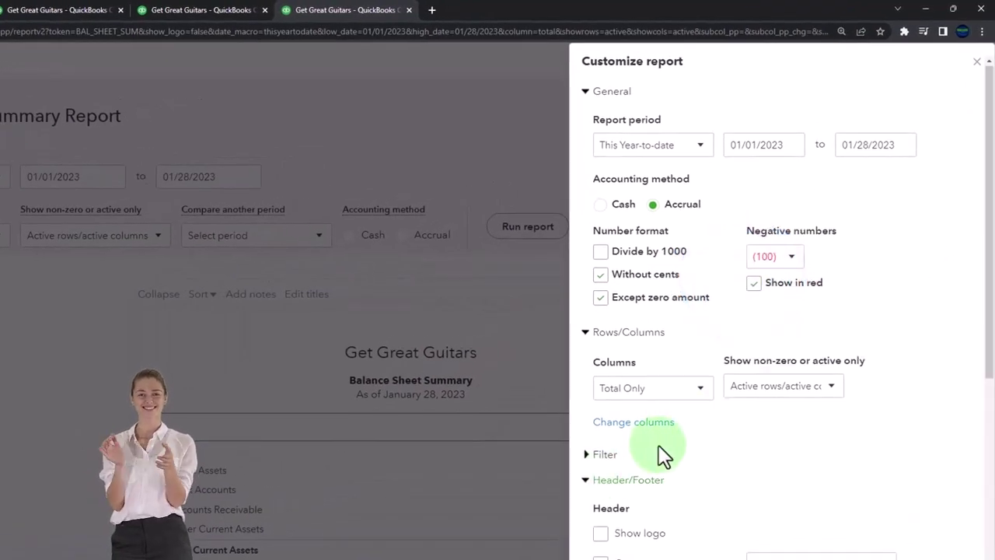
scroll(658, 447, down, 4)
click(601, 381)
click(600, 411)
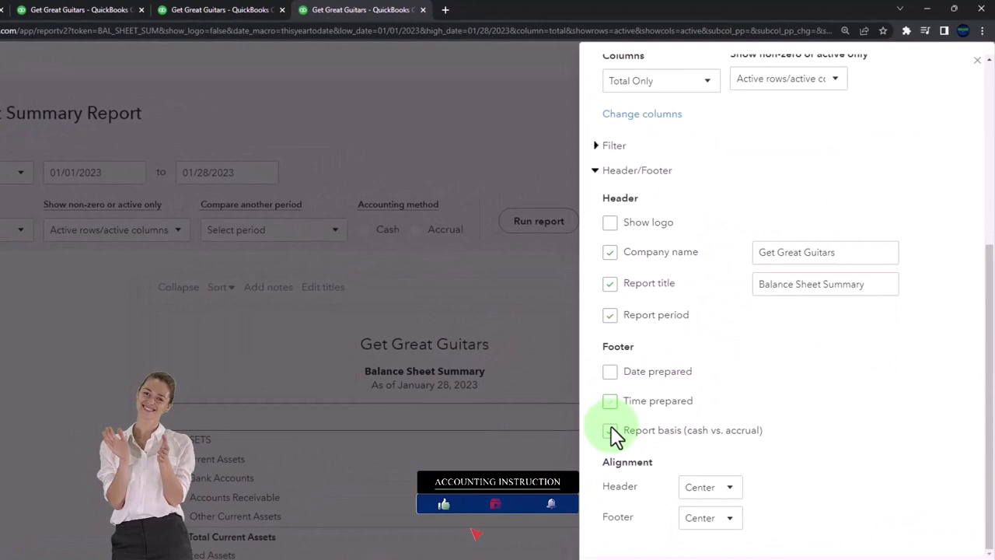
click(600, 441)
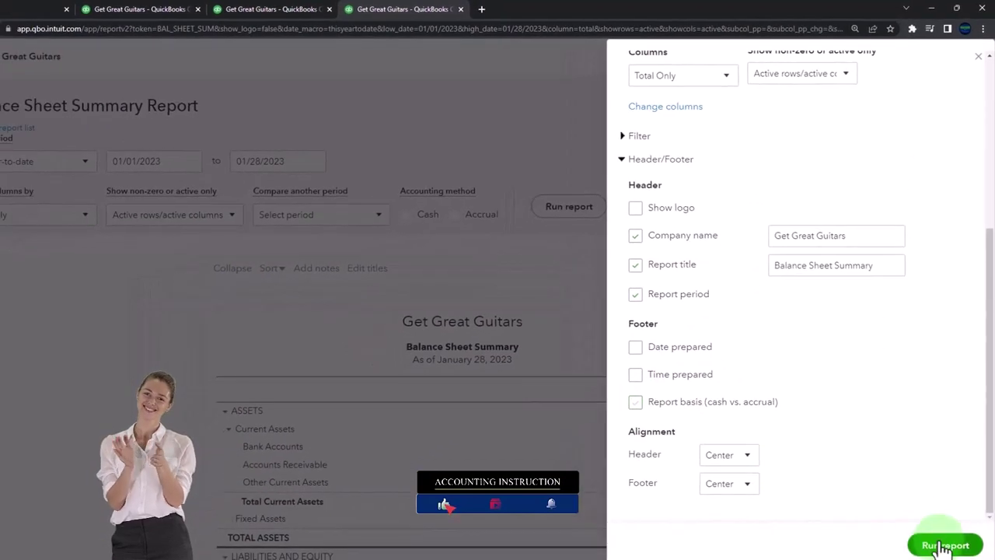
click(943, 545)
scroll(719, 457, down, 2)
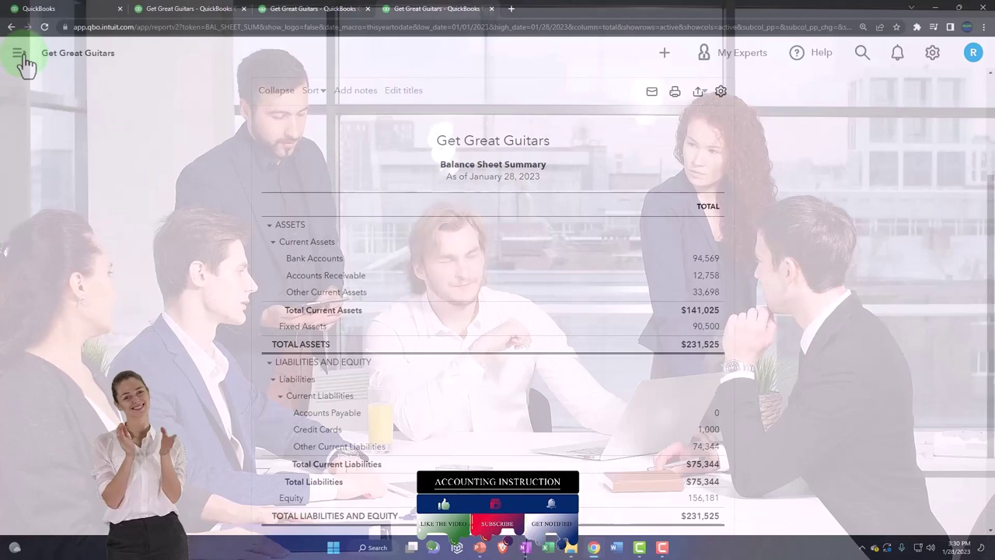
- Return to the standard reports list and open the Balance Sheet report from Favorites, with the navigation menu collapsed
click(18, 54)
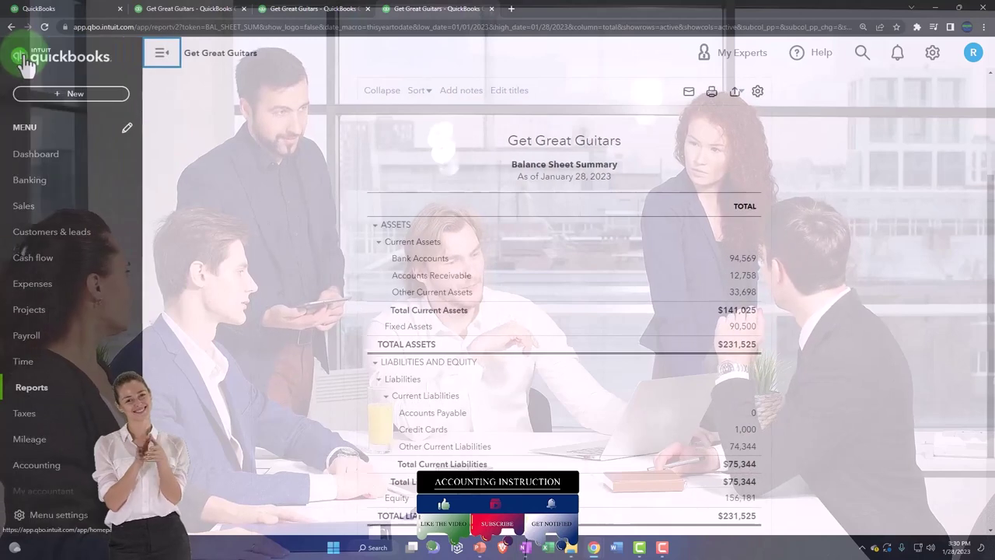
click(33, 393)
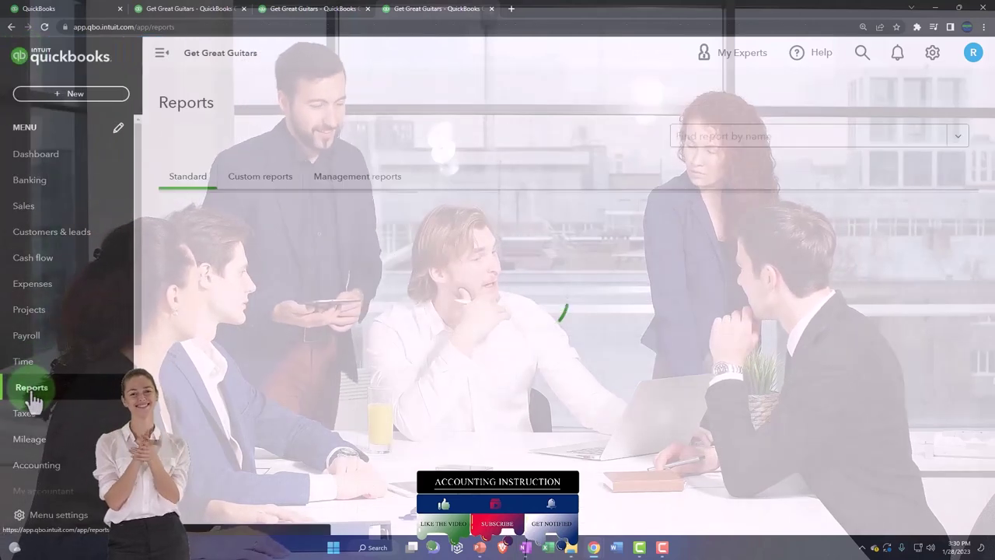
scroll(267, 369, down, 5)
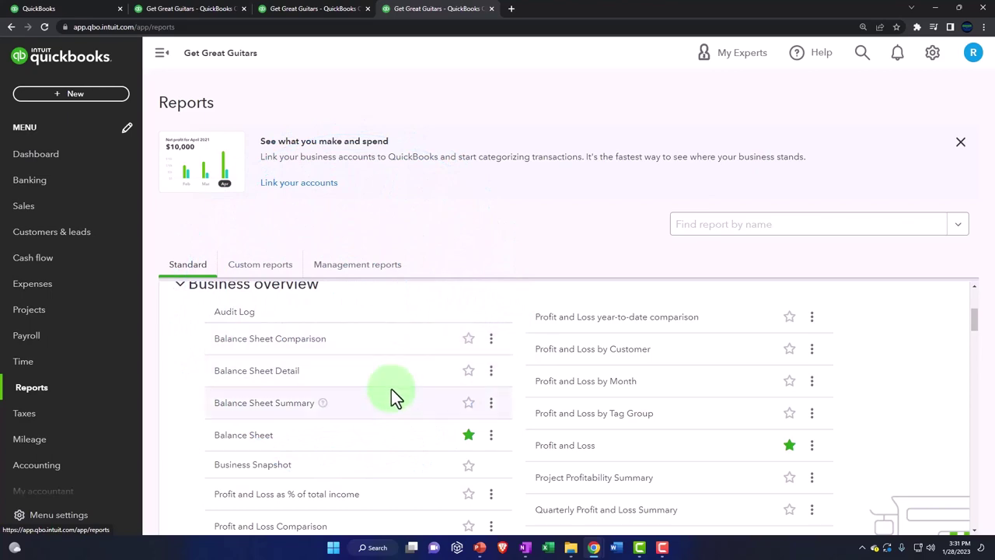
scroll(377, 418, down, 1)
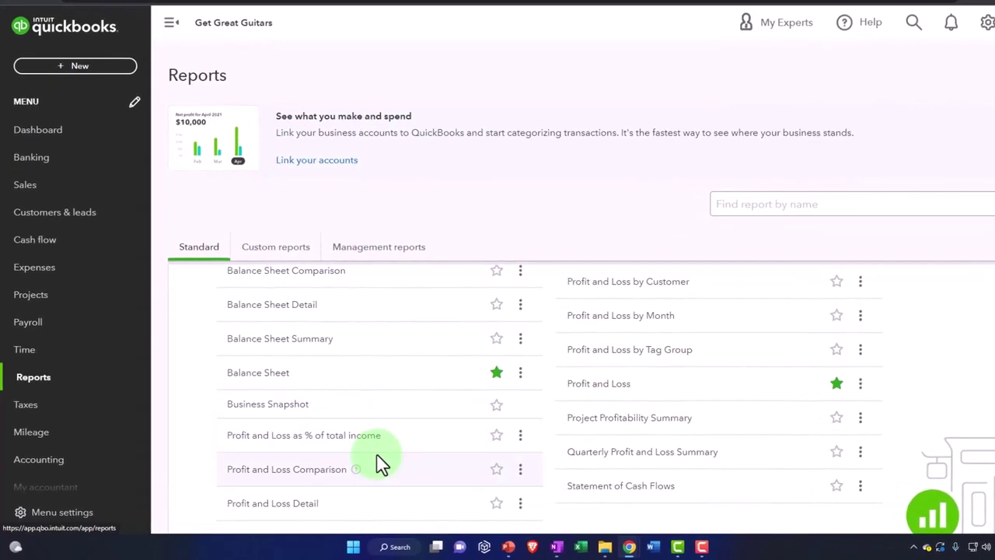
scroll(380, 463, down, 1)
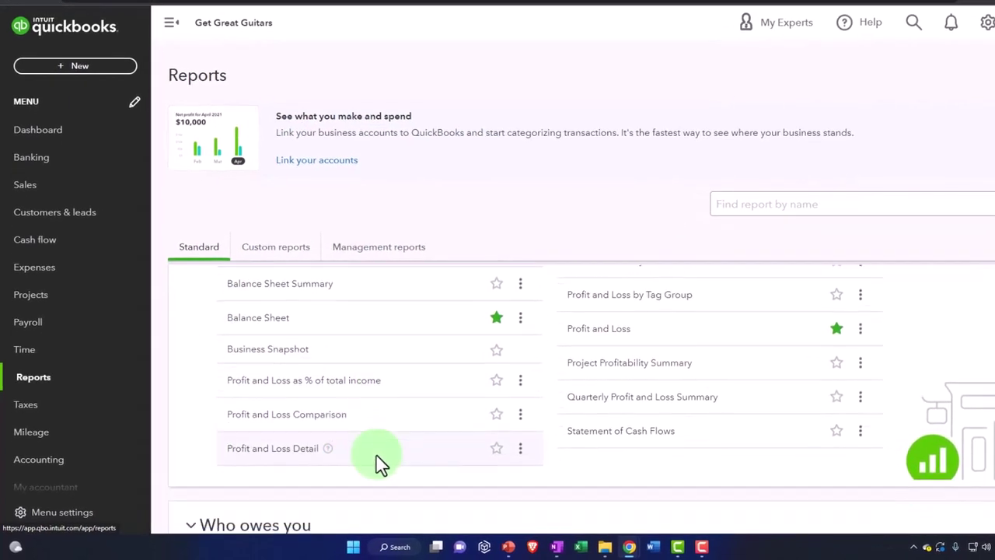
scroll(360, 459, up, 6)
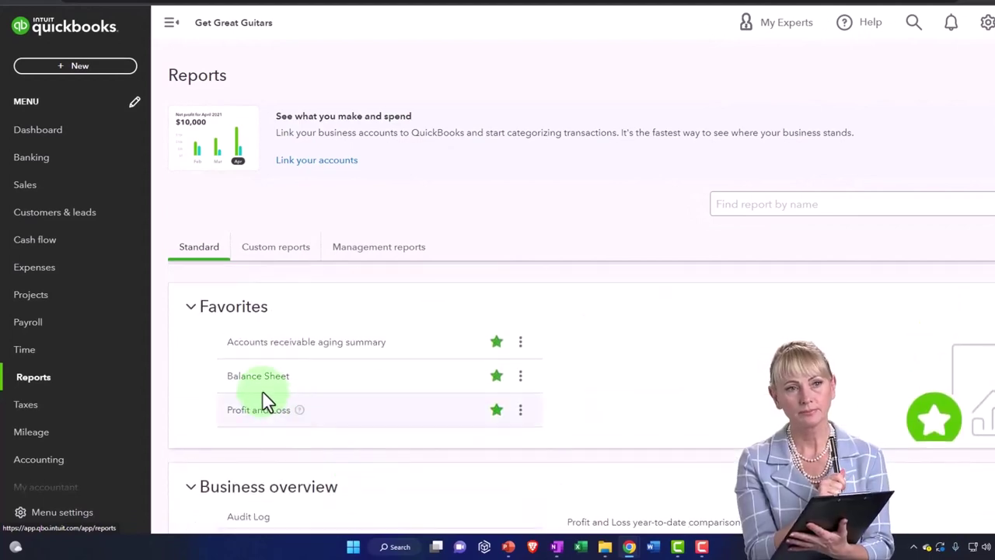
click(257, 377)
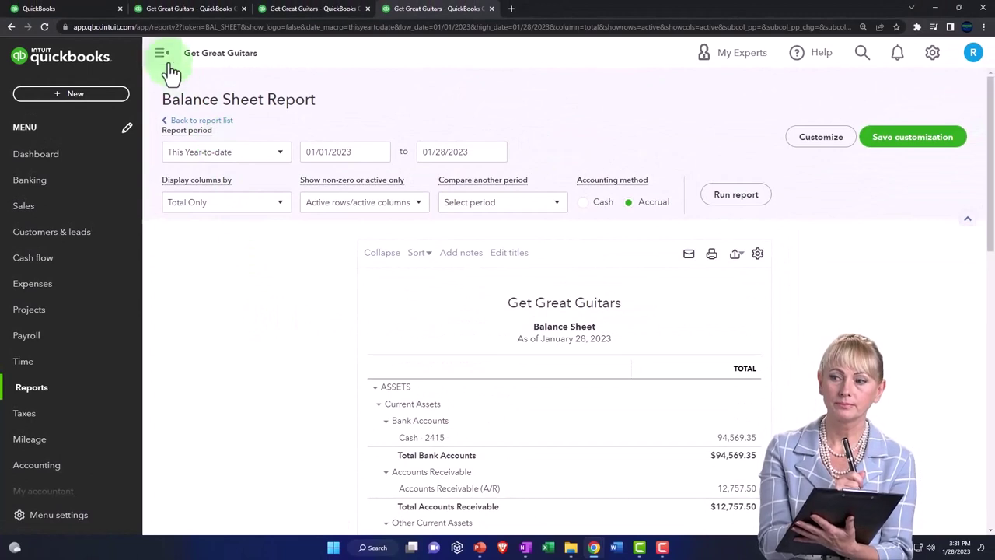
click(161, 57)
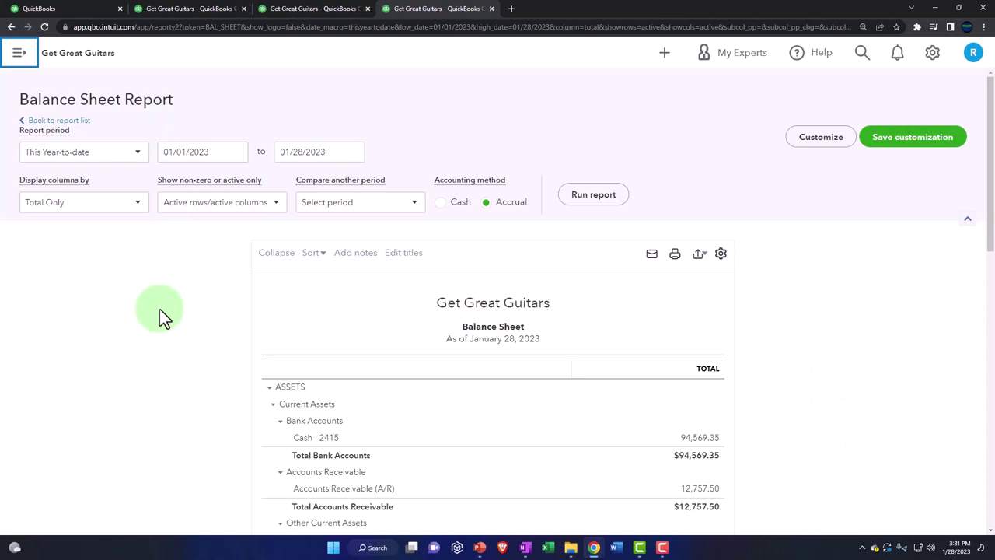
- Set the Balance Sheet report period to 01/01/2023 through 02/28/2023
click(211, 153)
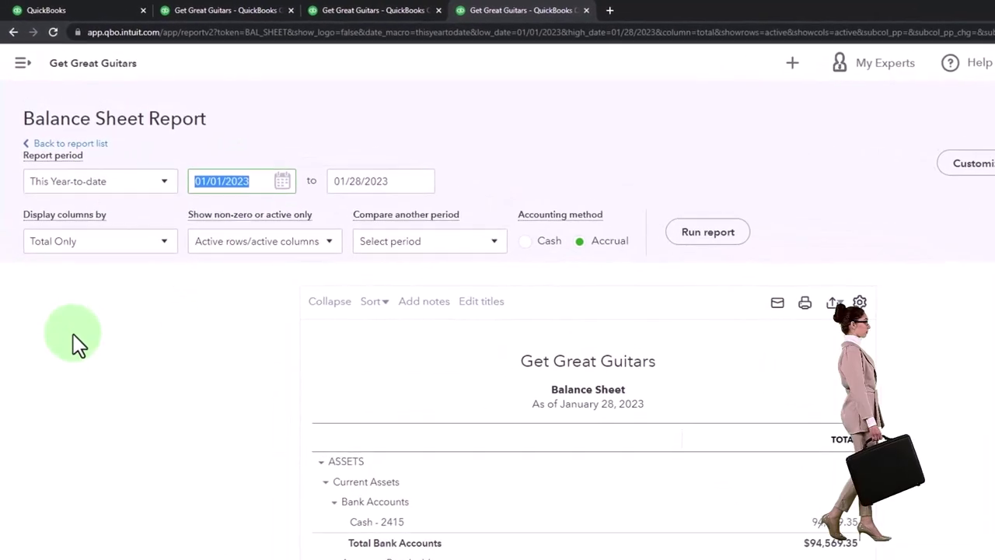
text(010123)
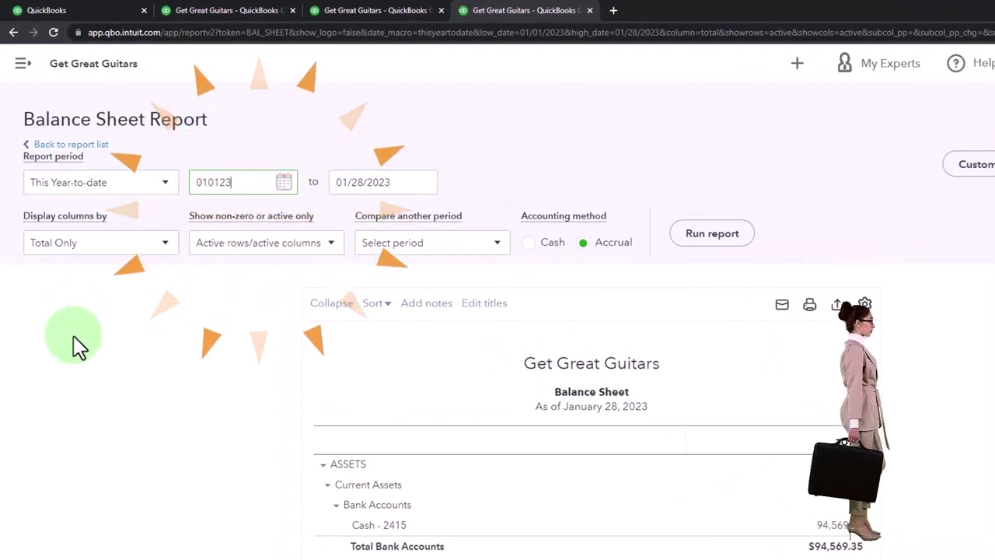
key(Tab)
text(022823)
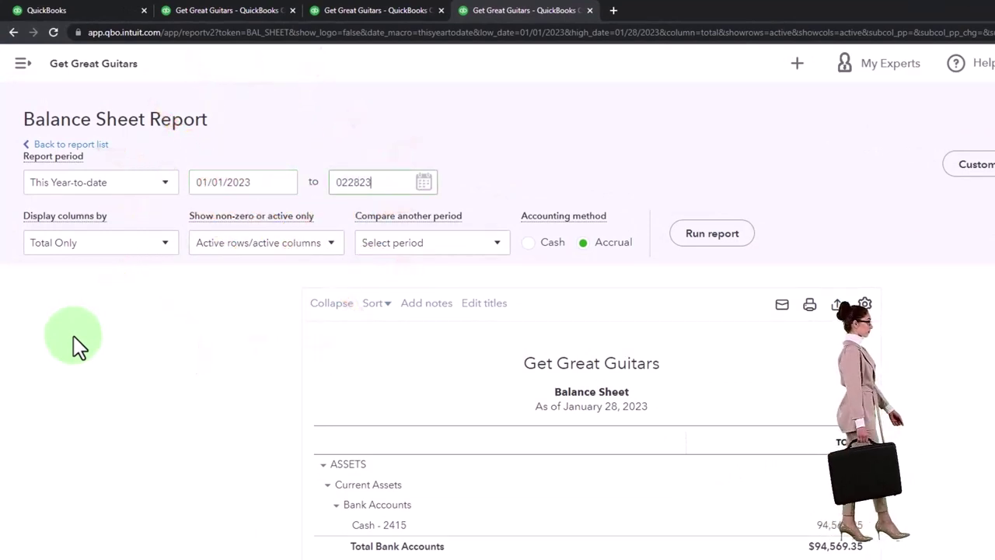
key(Tab)
- Open the choices for how the Balance Sheet columns are displayed
click(166, 243)
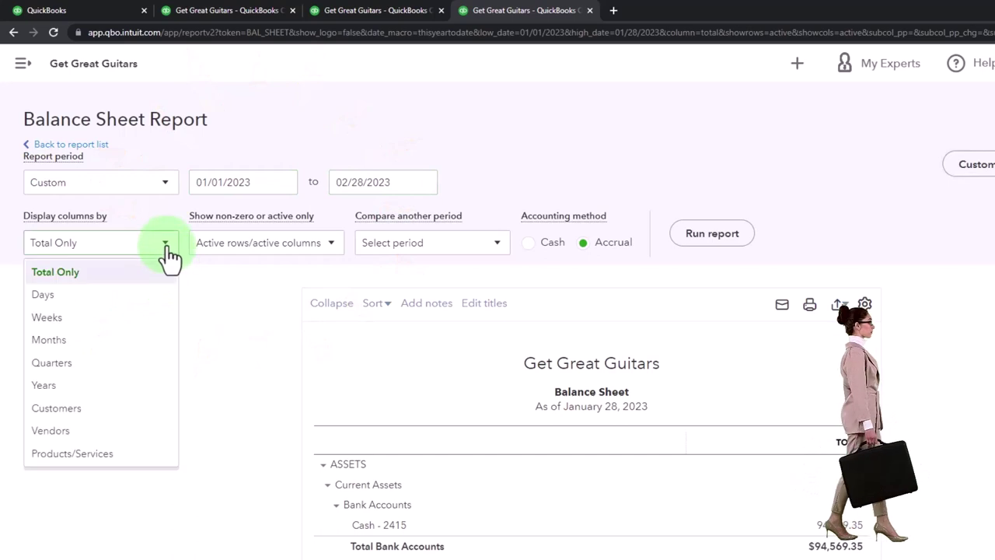